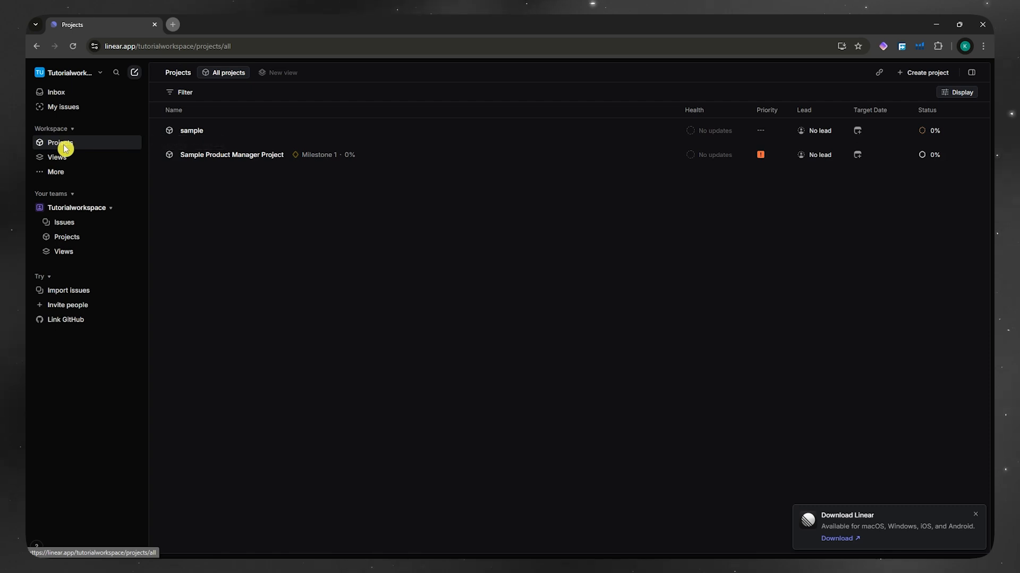
# Start a new project and name it "Sample First Project"
pyautogui.click(919, 77)
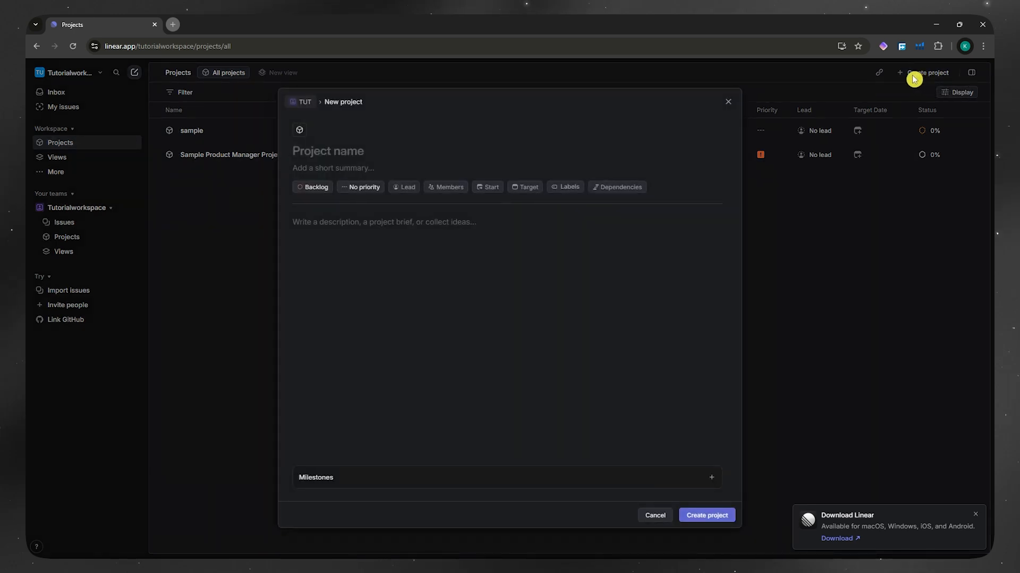
pyautogui.click(301, 131)
pyautogui.click(321, 147)
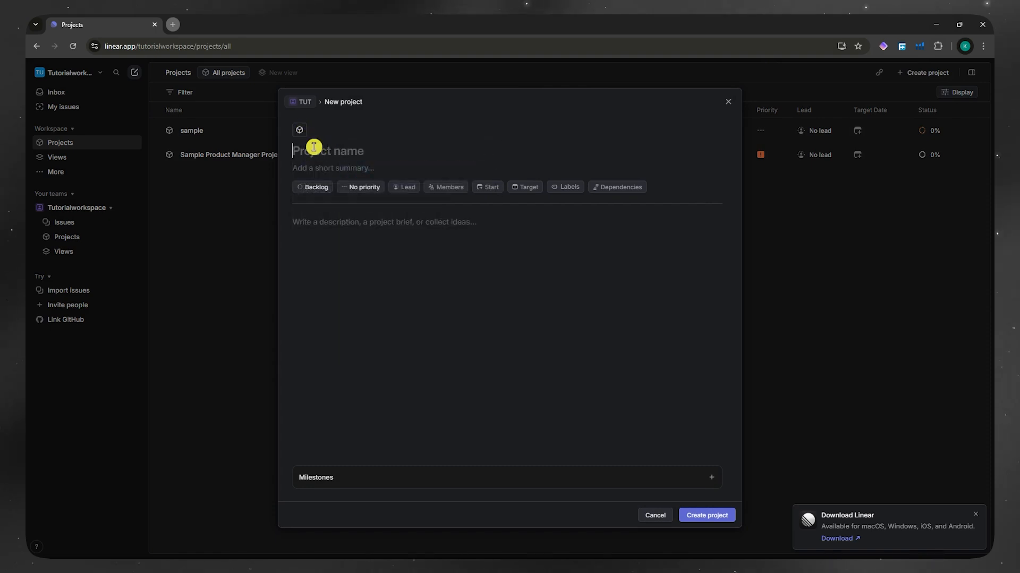
pyautogui.write('S')
pyautogui.press('BackSpace')
pyautogui.write('Sample First Project')
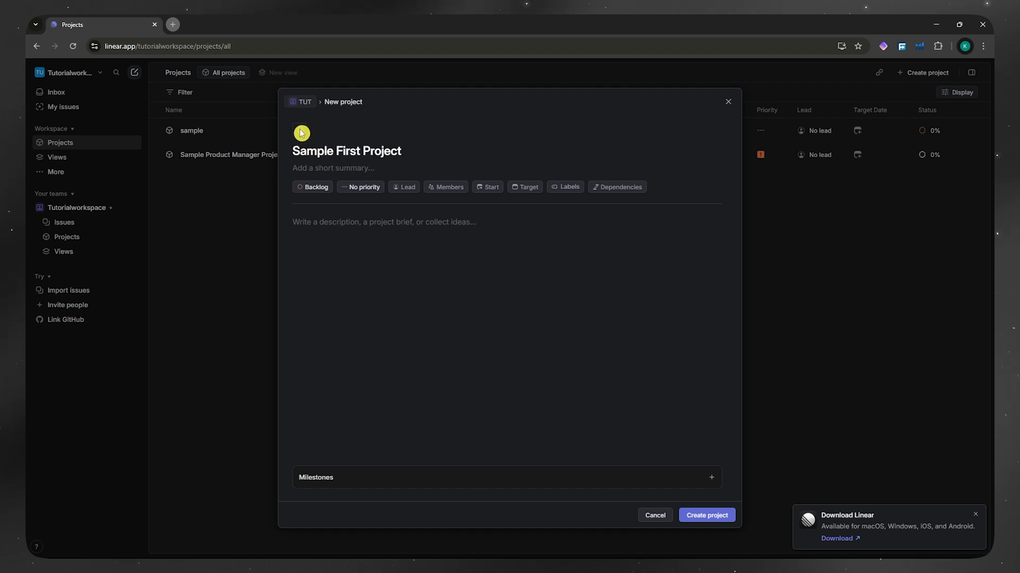
# Give the project a smiley emoji as its icon and the summary "This is my tutorial video."
pyautogui.click(304, 135)
pyautogui.scroll(-1, 393, 249)
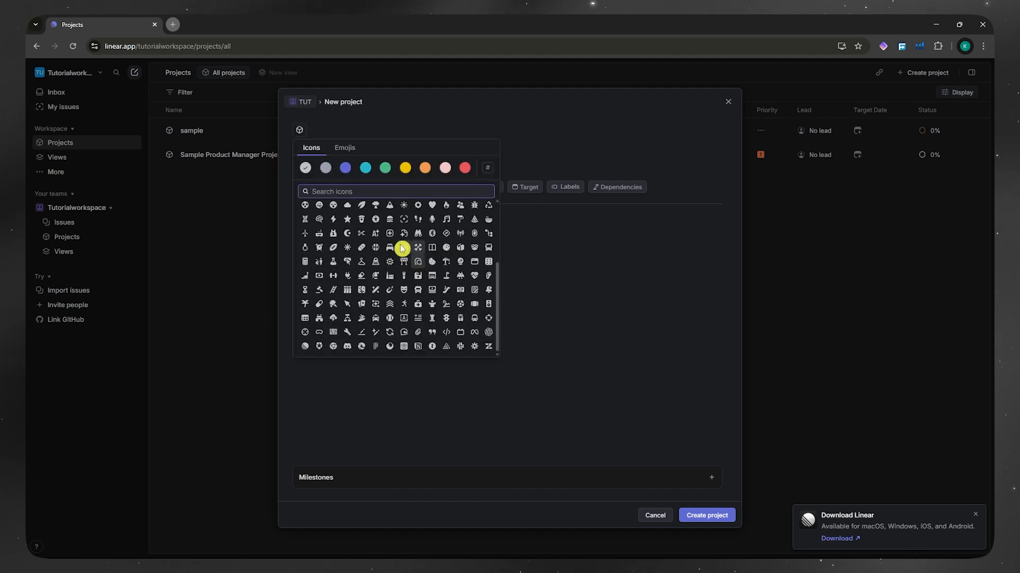
pyautogui.click(345, 148)
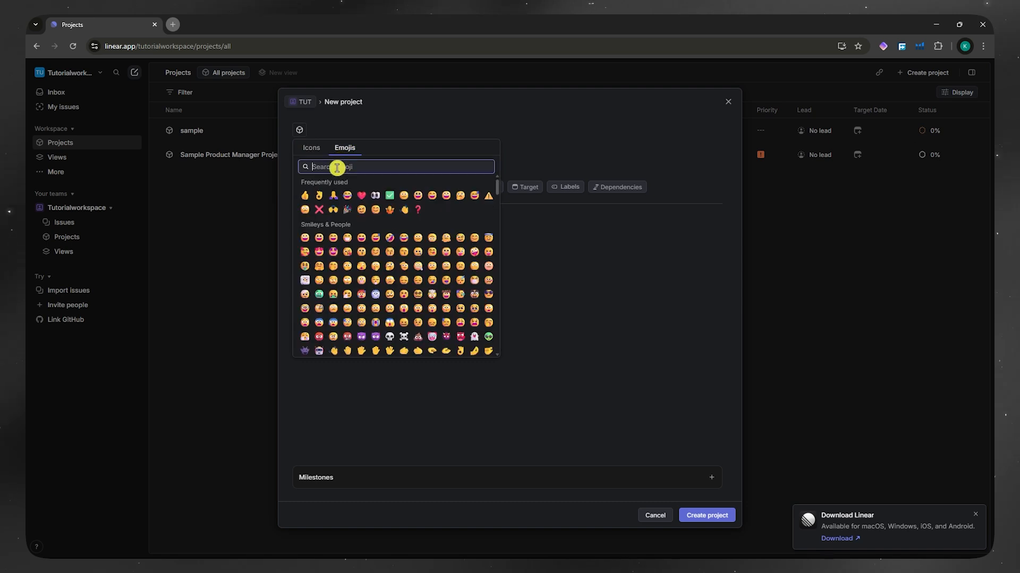
pyautogui.click(362, 269)
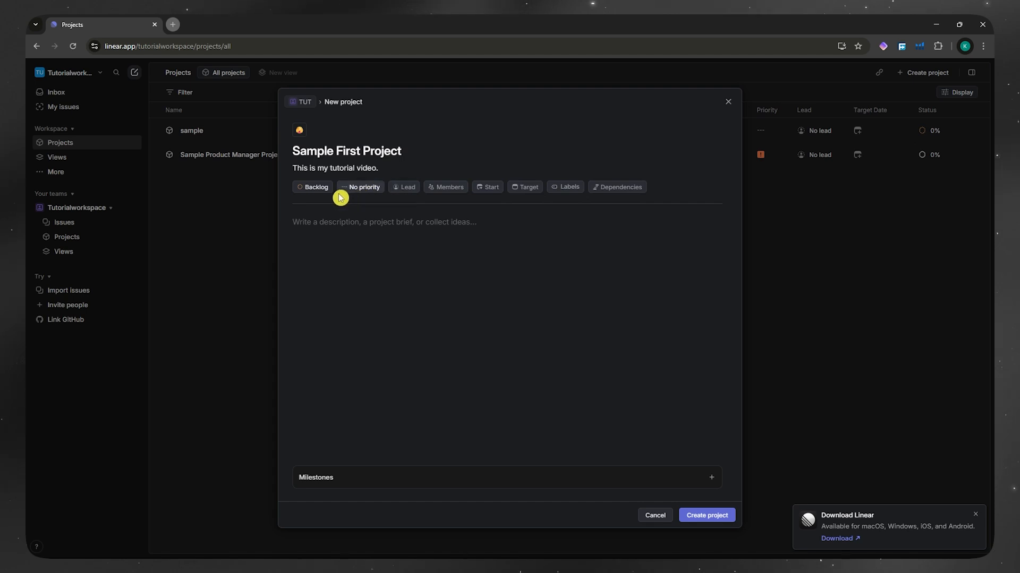
# Set the new project's status to Planned and its priority to High
pyautogui.click(312, 190)
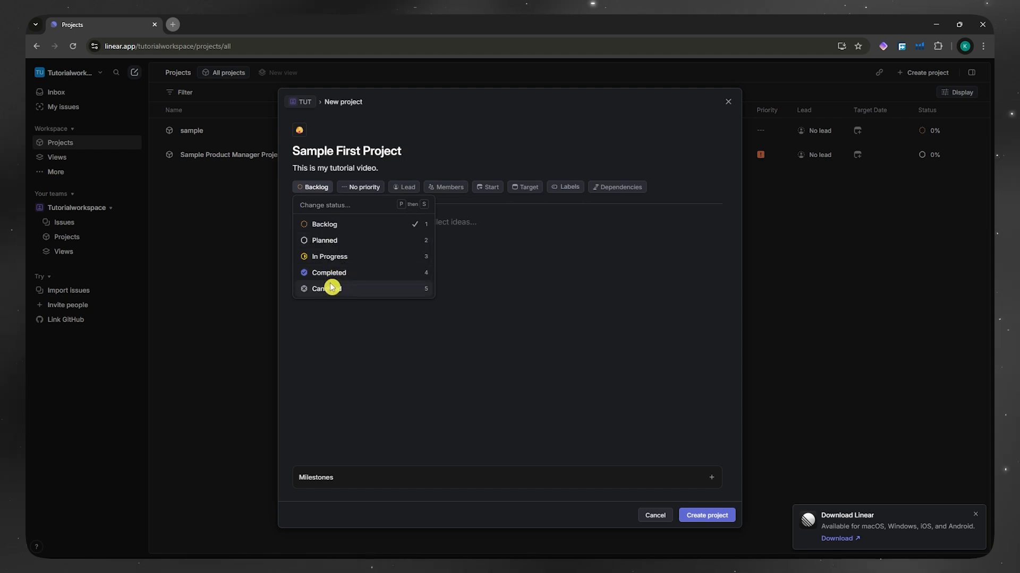
pyautogui.click(356, 245)
pyautogui.click(366, 189)
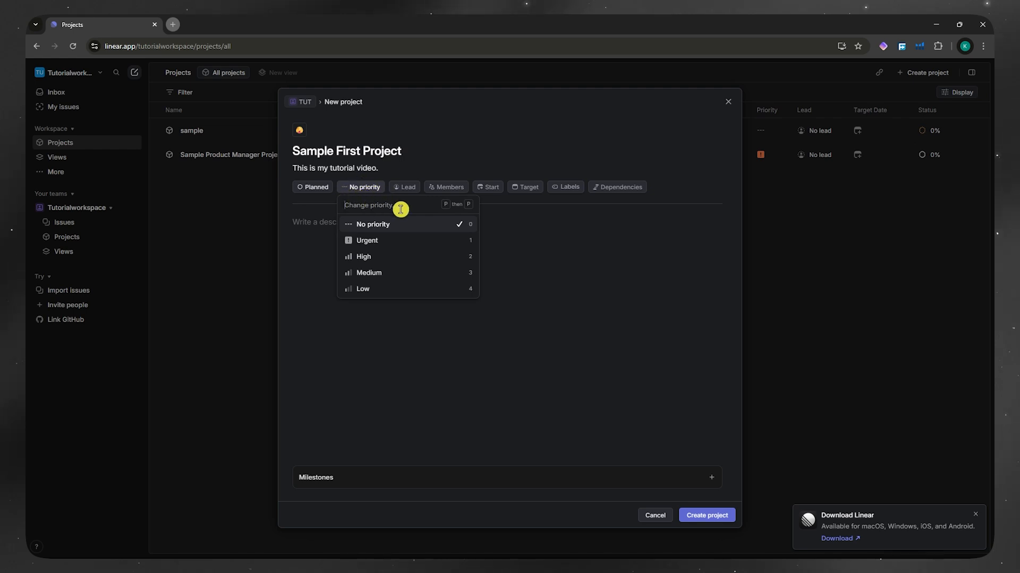
pyautogui.click(386, 258)
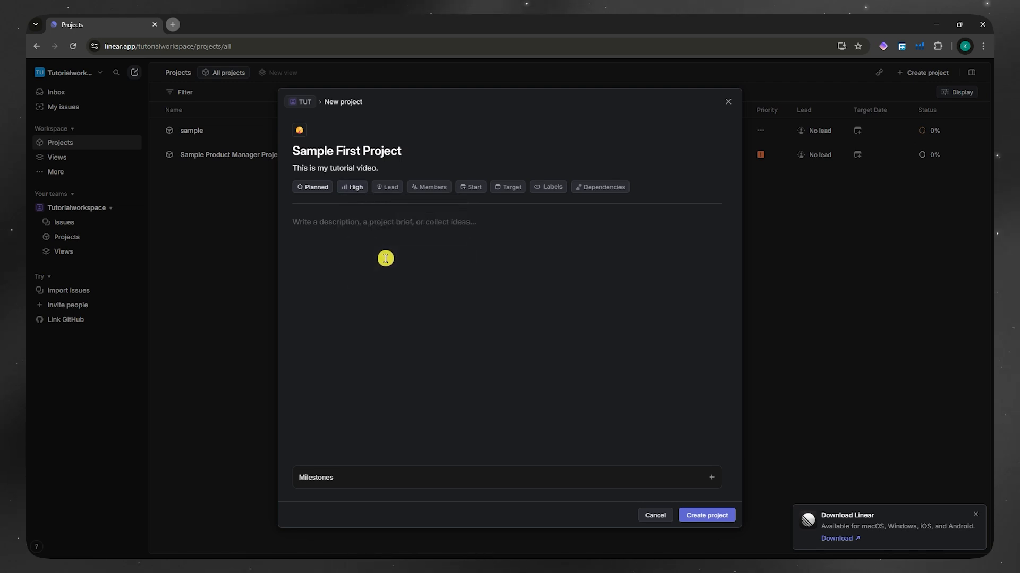
# Review the new project's lead, member, start date and target date options, including the month, quarter, half-year and year date choices
pyautogui.click(391, 189)
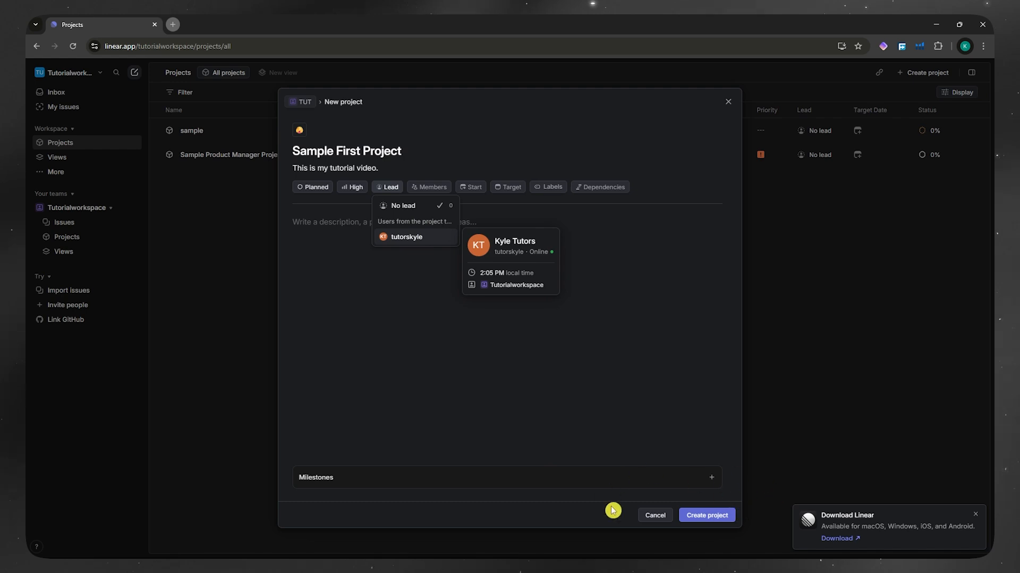
pyautogui.click(403, 206)
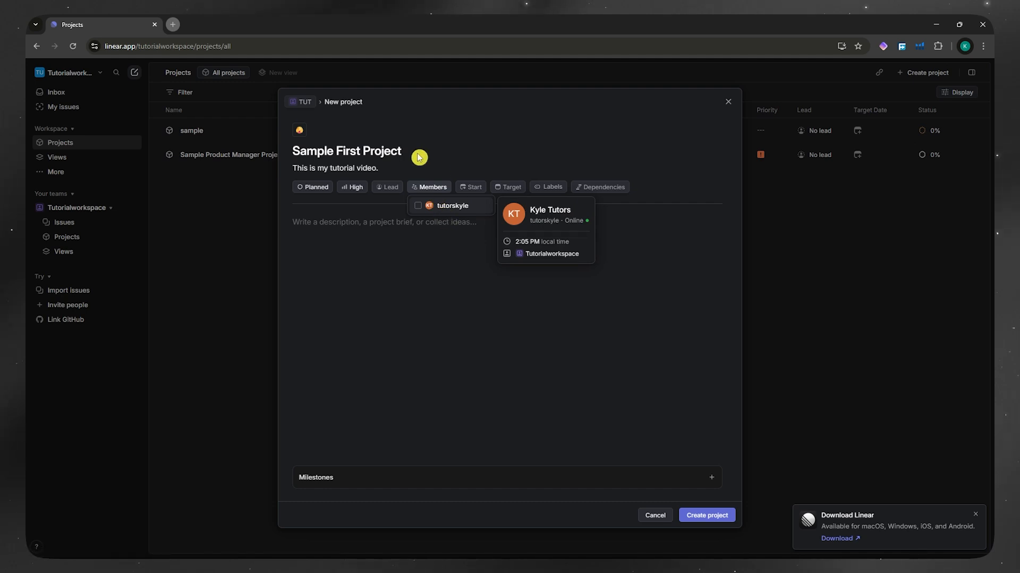
pyautogui.click(467, 189)
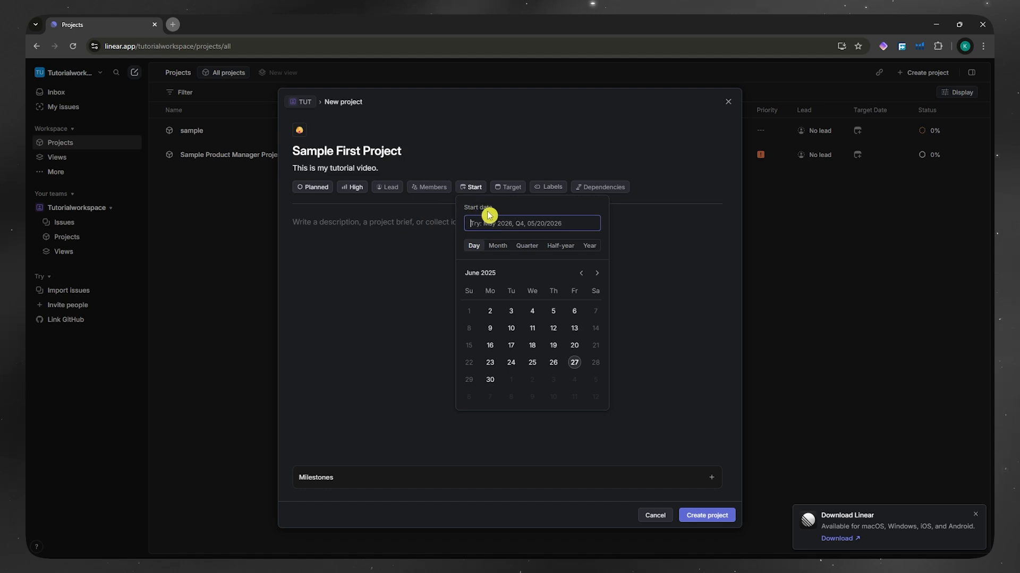
pyautogui.click(498, 250)
pyautogui.click(527, 247)
pyautogui.click(576, 250)
pyautogui.click(588, 247)
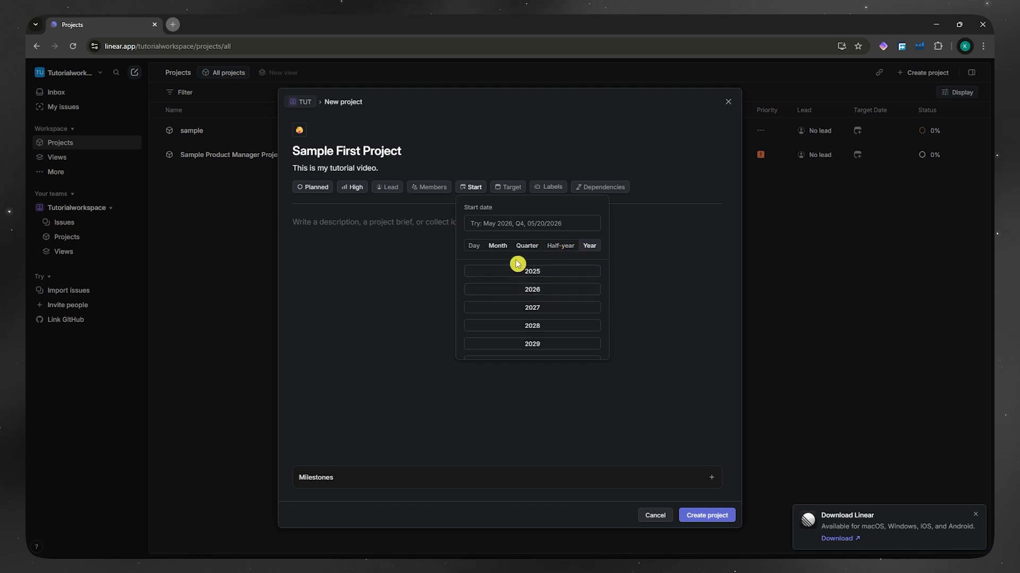
pyautogui.click(560, 247)
pyautogui.scroll(2, 507, 340)
pyautogui.scroll(2, 503, 329)
pyautogui.click(508, 189)
pyautogui.click(506, 189)
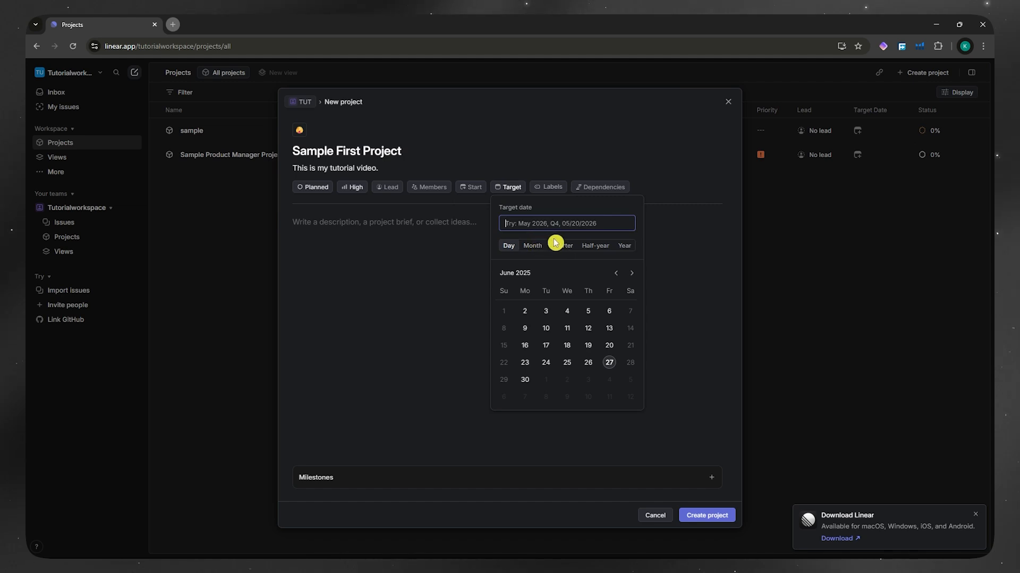
# Create a yellow label named "Sample" and apply it to the new project
pyautogui.click(553, 189)
pyautogui.click(552, 189)
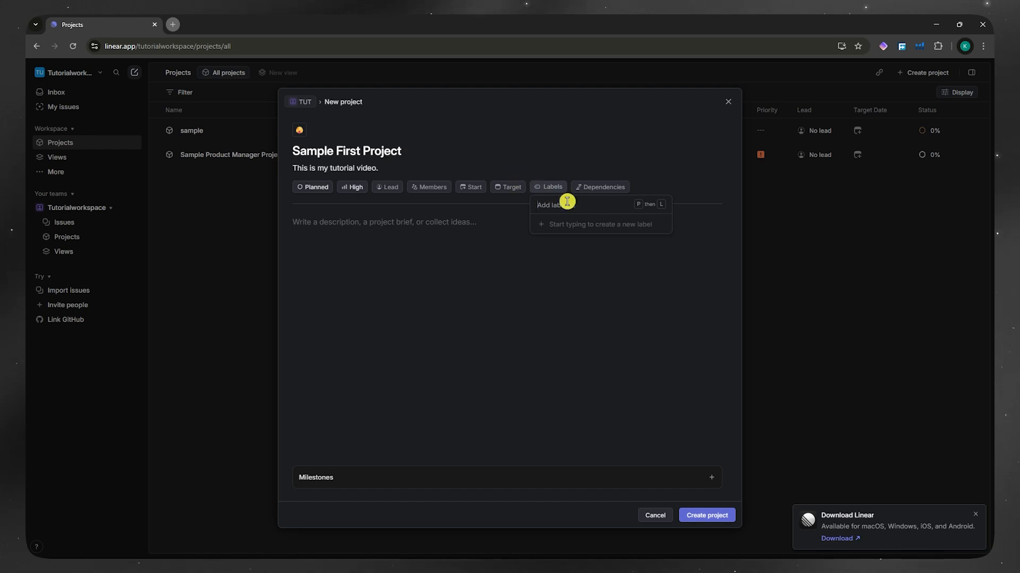
pyautogui.write('Sample')
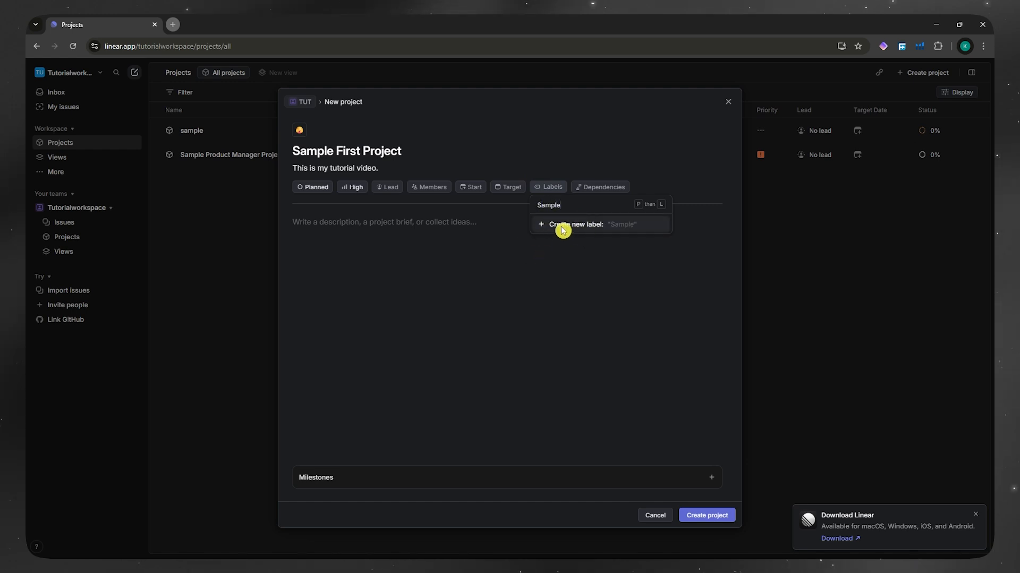
pyautogui.click(563, 229)
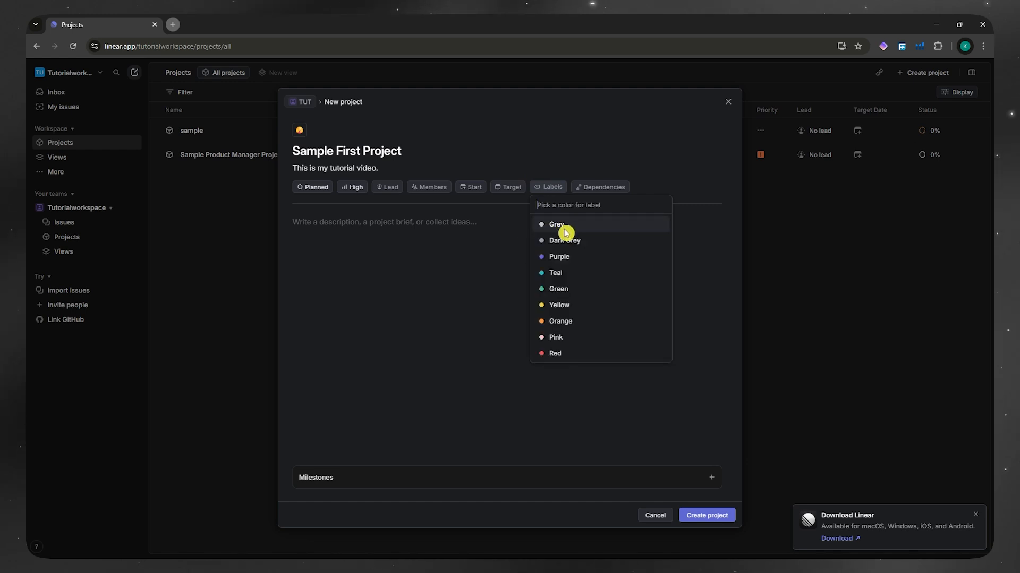
pyautogui.click(559, 311)
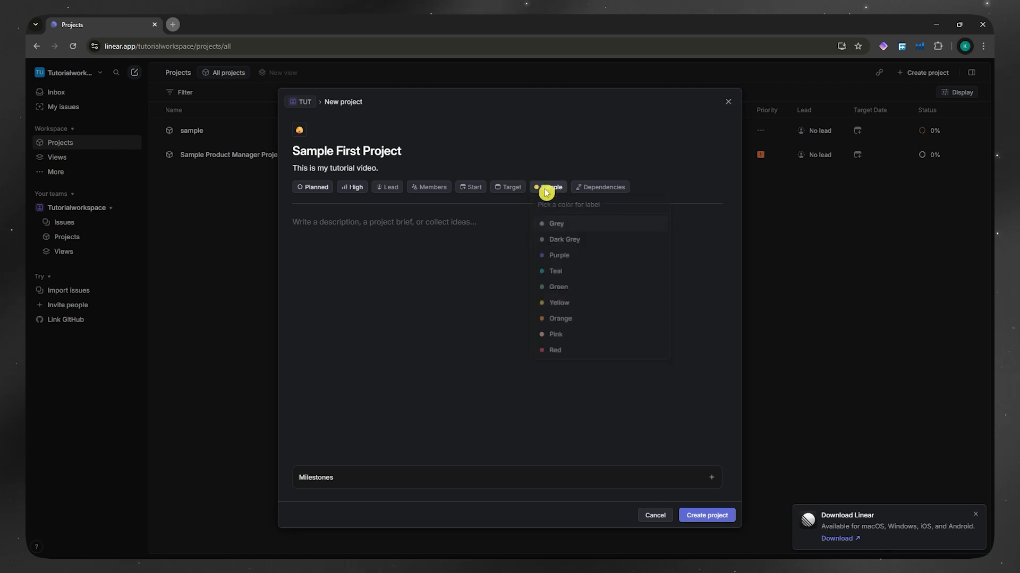
# Examine the Blocked by and Blocking dependency options for the new project
pyautogui.click(584, 187)
pyautogui.moveTo(598, 206)
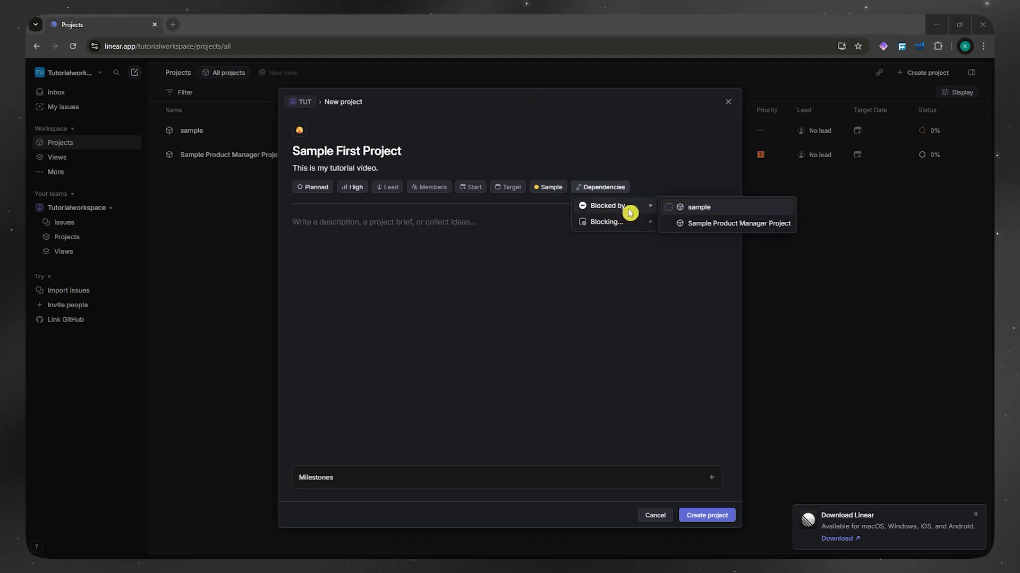
pyautogui.moveTo(613, 226)
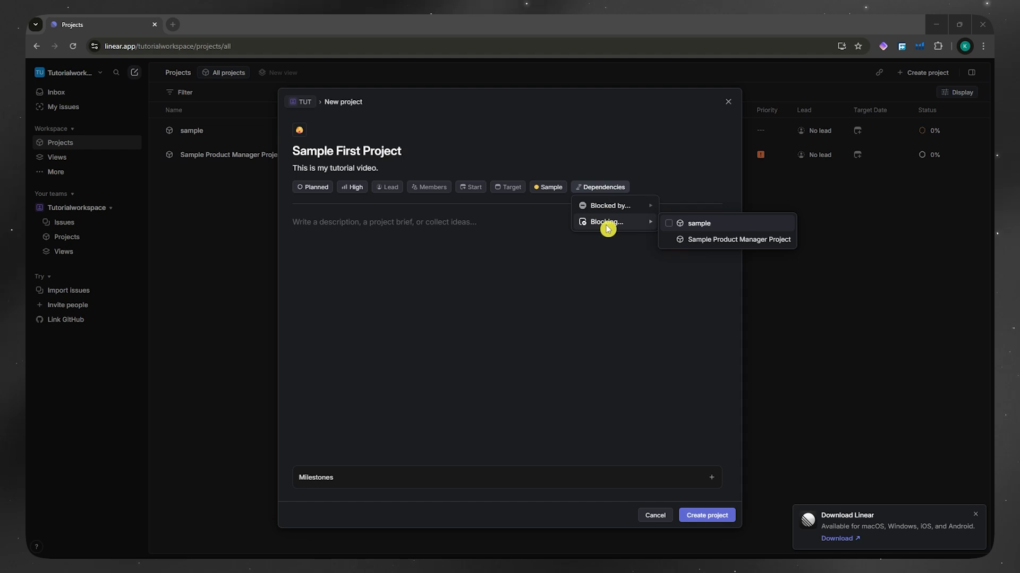
pyautogui.moveTo(628, 209)
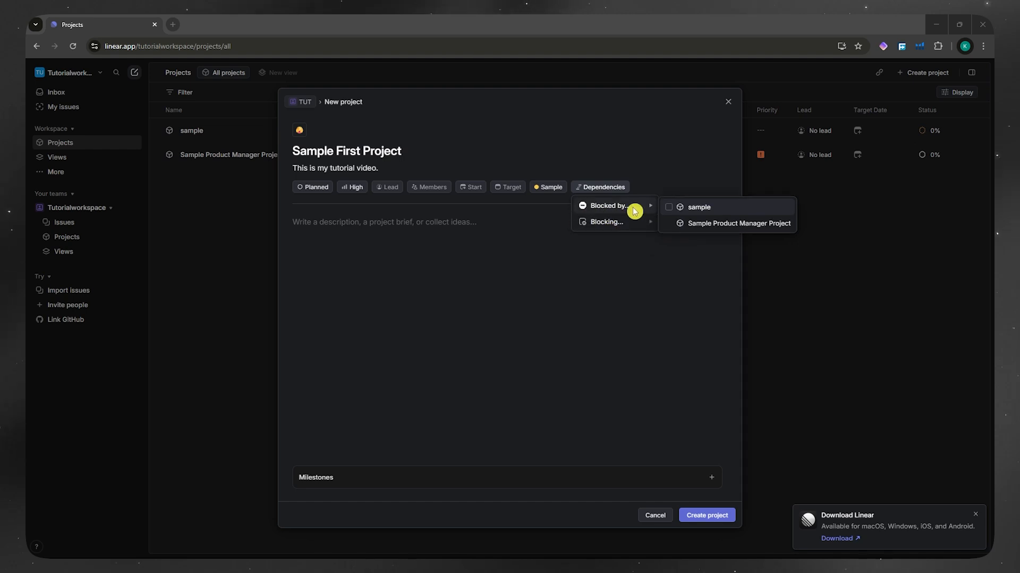
pyautogui.click(676, 227)
pyautogui.click(312, 229)
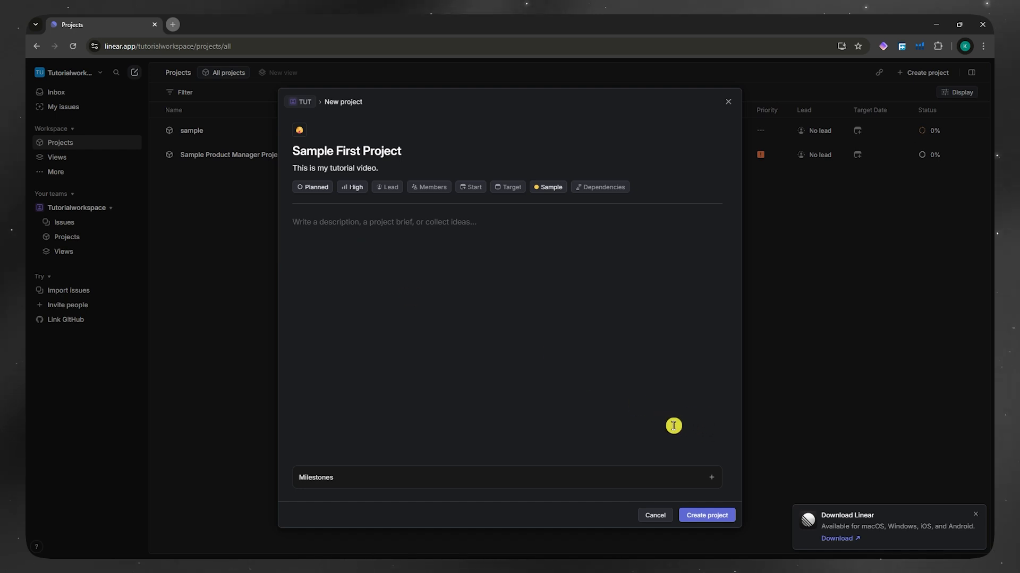
# Try out adding a milestone named "step 1" and a second blank milestone, and remove both
pyautogui.click(713, 483)
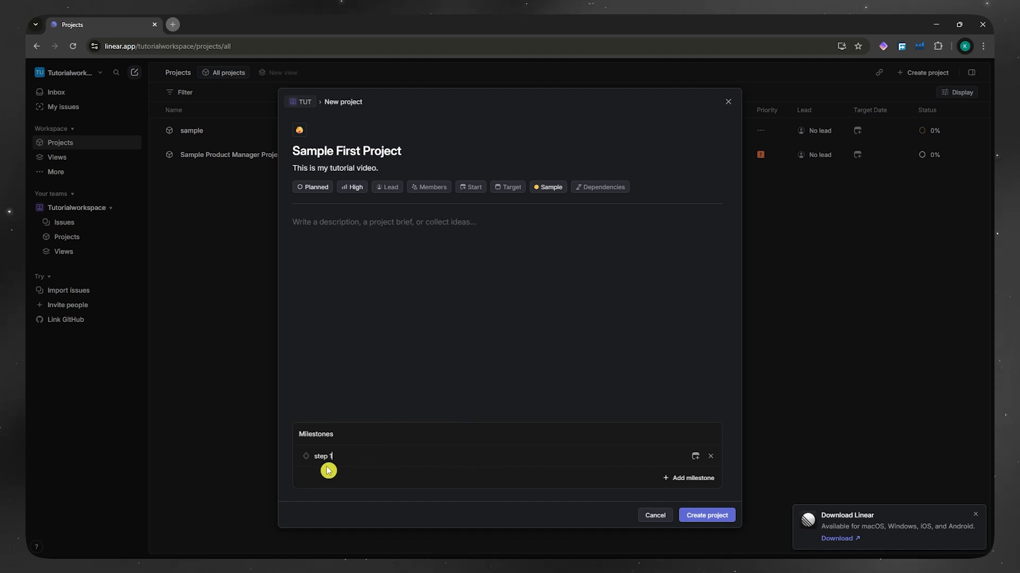
pyautogui.click(689, 481)
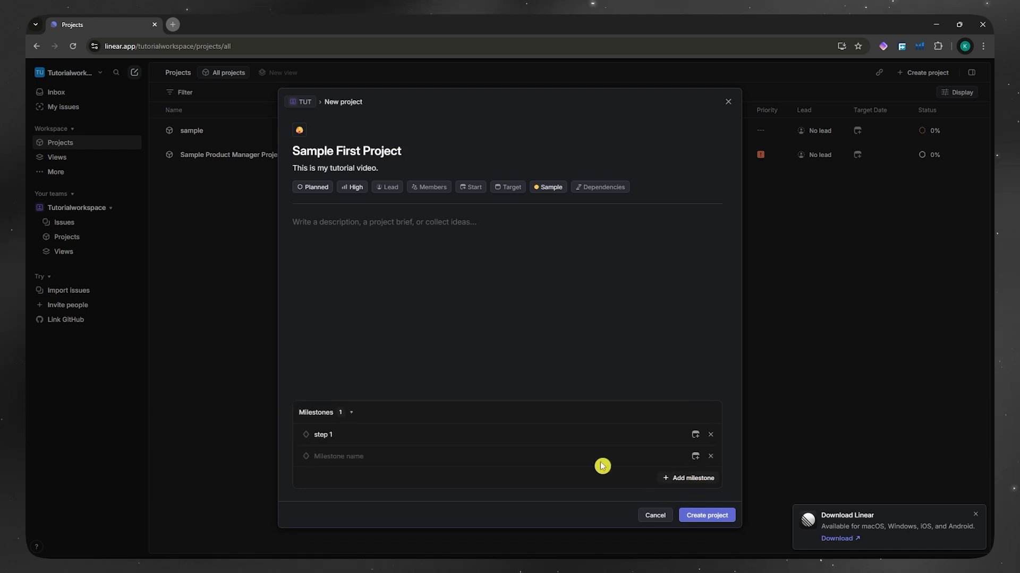
pyautogui.click(696, 458)
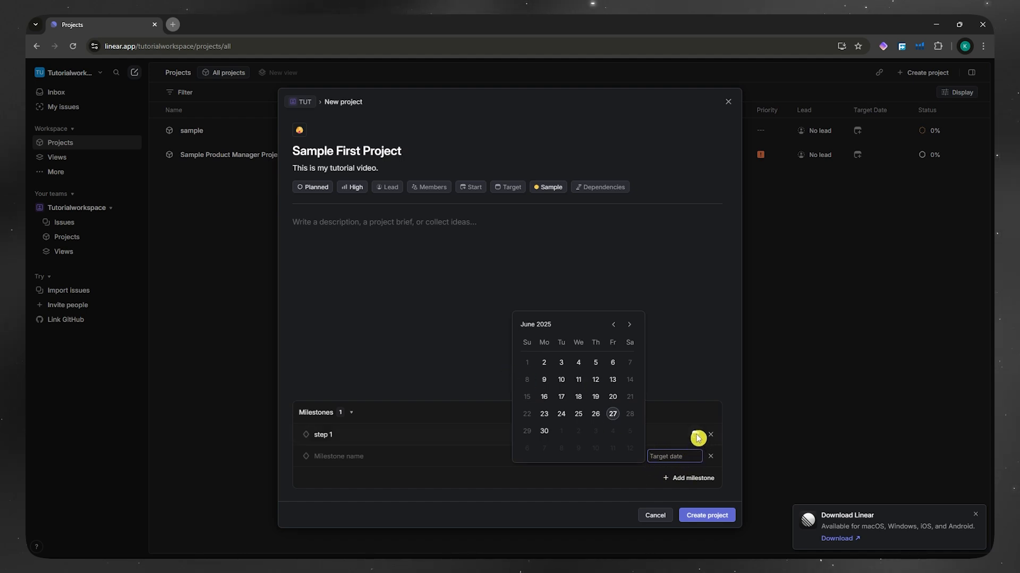
pyautogui.click(668, 477)
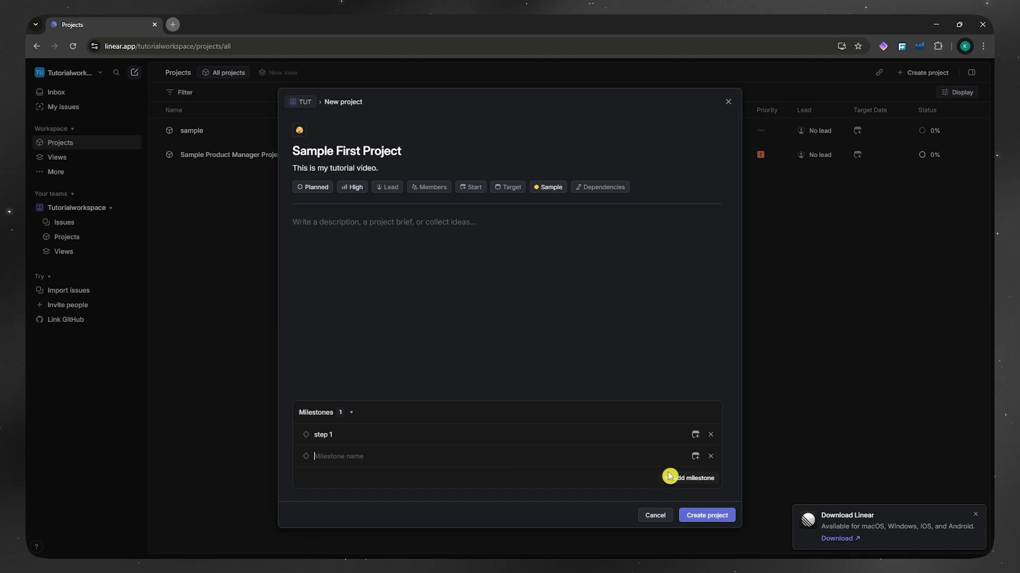
pyautogui.click(710, 435)
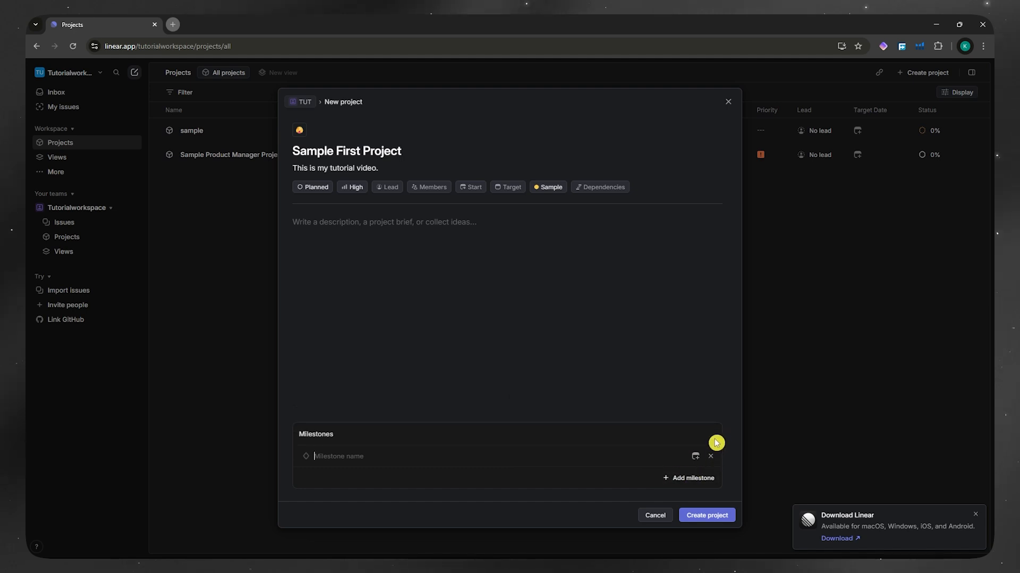
pyautogui.click(701, 417)
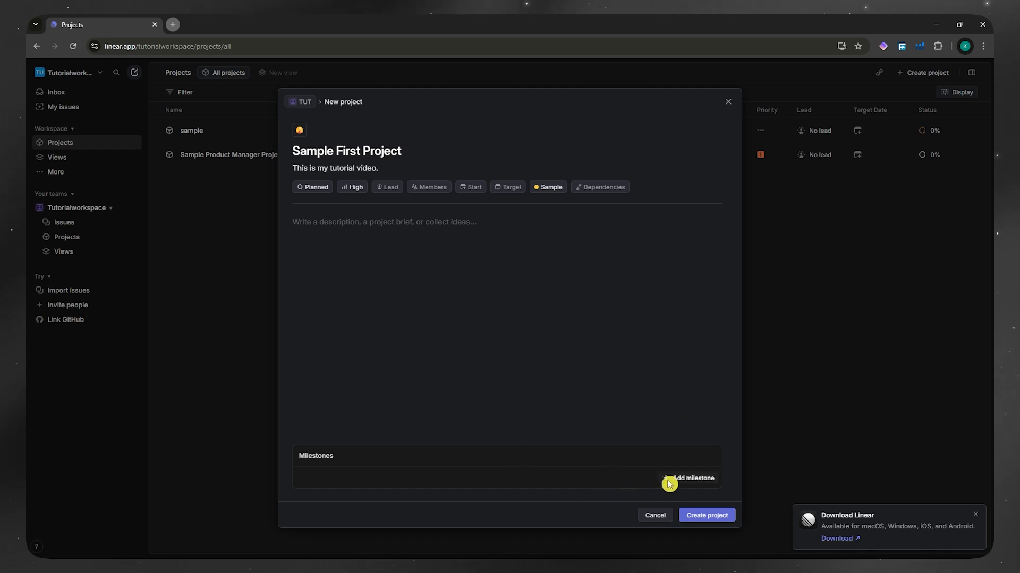
# Create the project with the entered settings
pyautogui.click(704, 521)
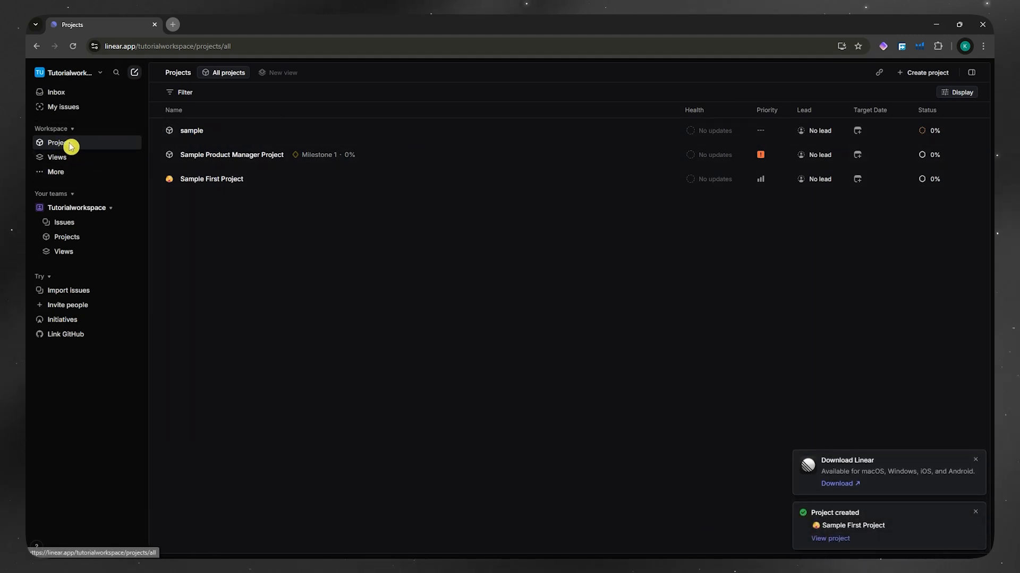
# Open the "sample" project and view the form for inviting a new member, closing it without inviting anyone
pyautogui.click(196, 135)
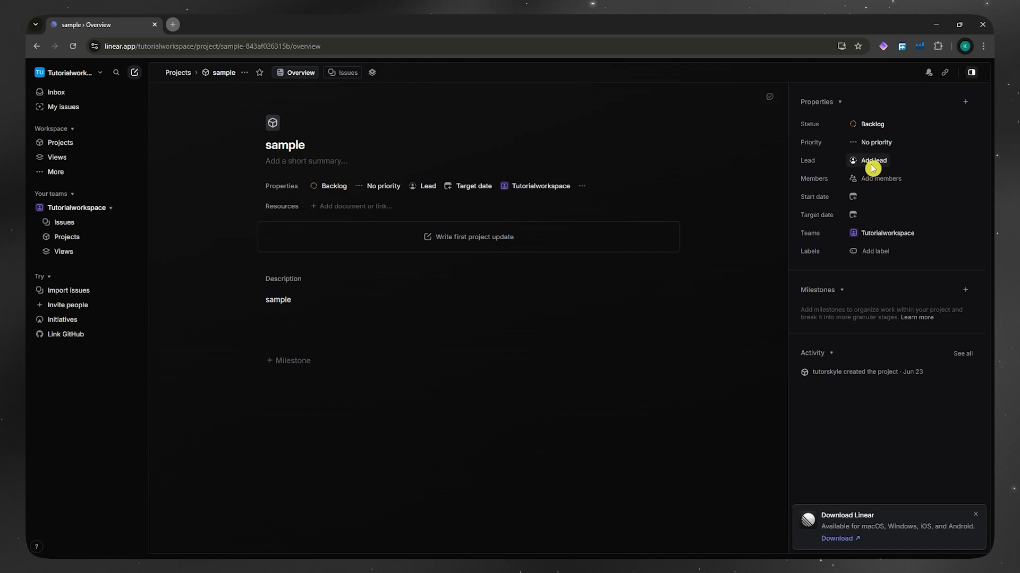
pyautogui.click(875, 182)
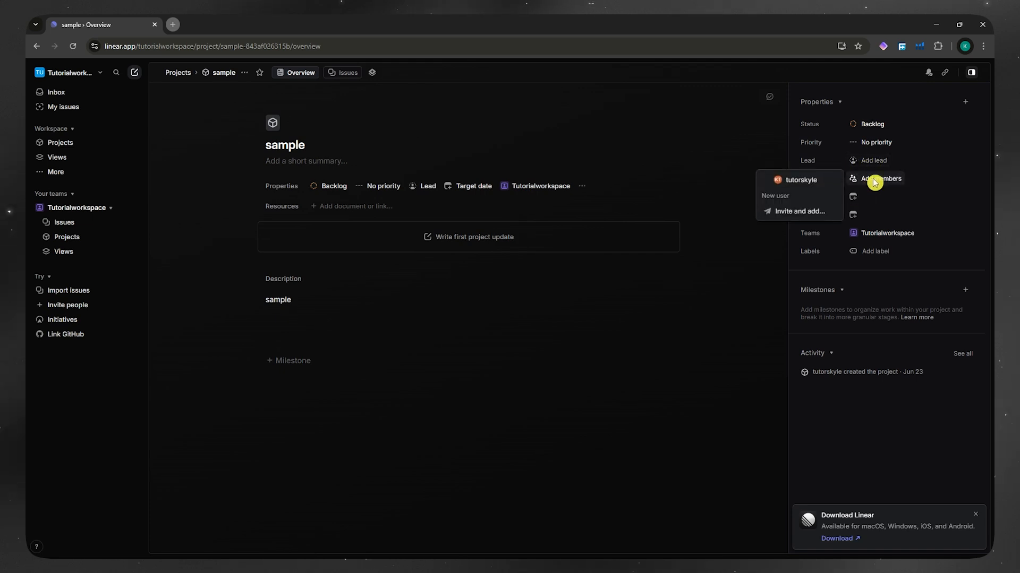
pyautogui.click(788, 213)
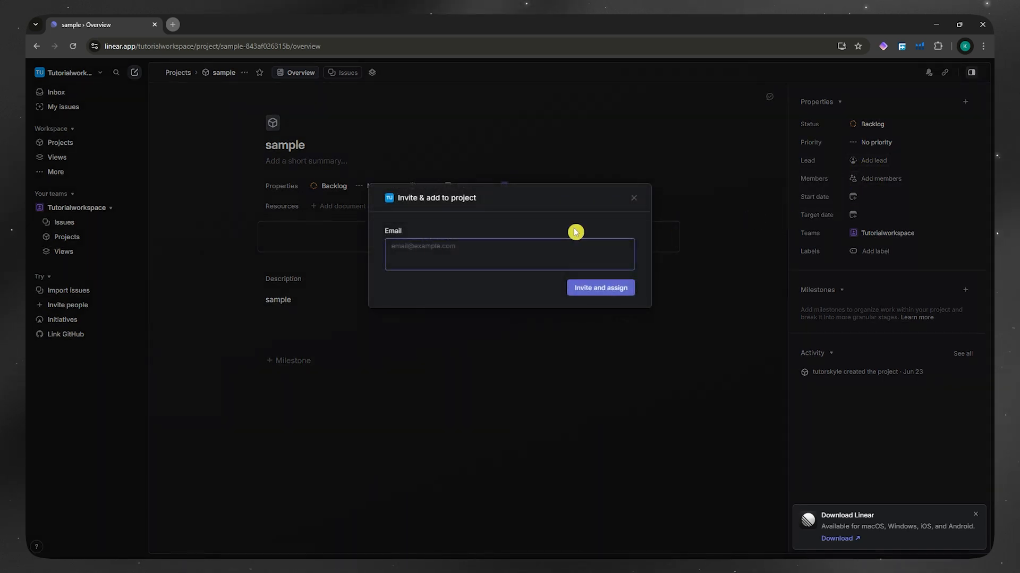
pyautogui.click(639, 200)
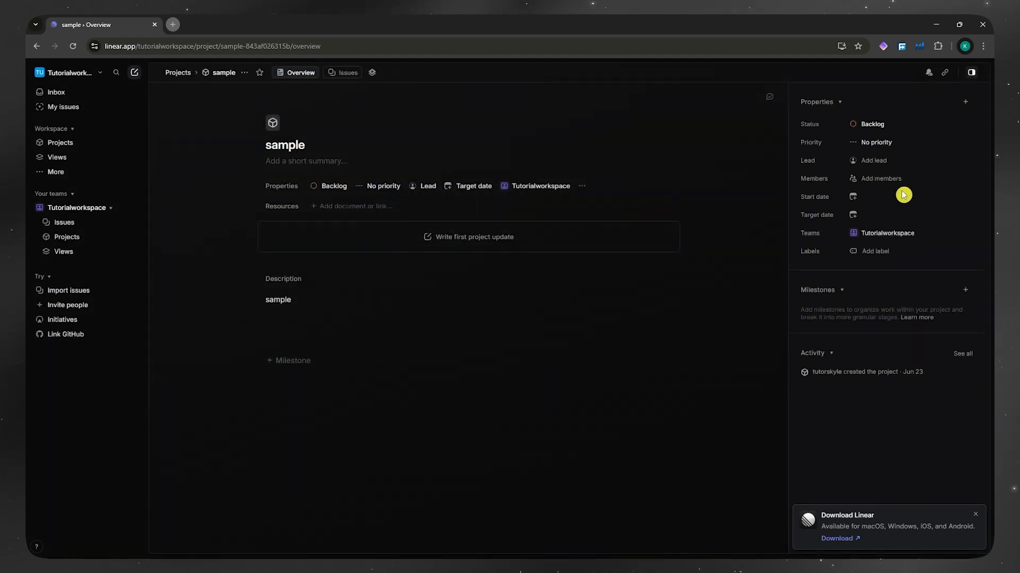
# Check who can be assigned as lead of the "sample" project without choosing anyone
pyautogui.click(871, 165)
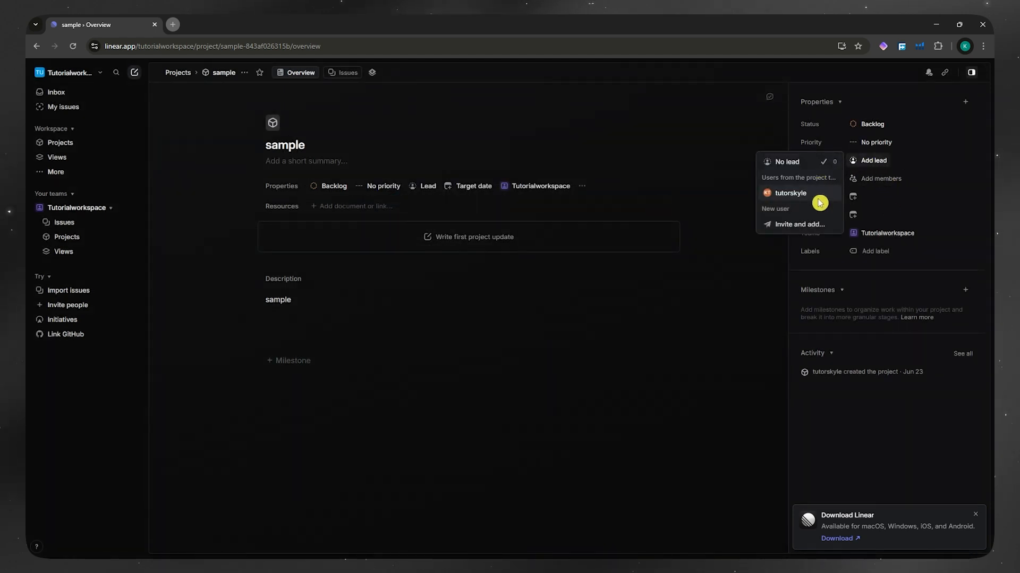
pyautogui.moveTo(798, 195)
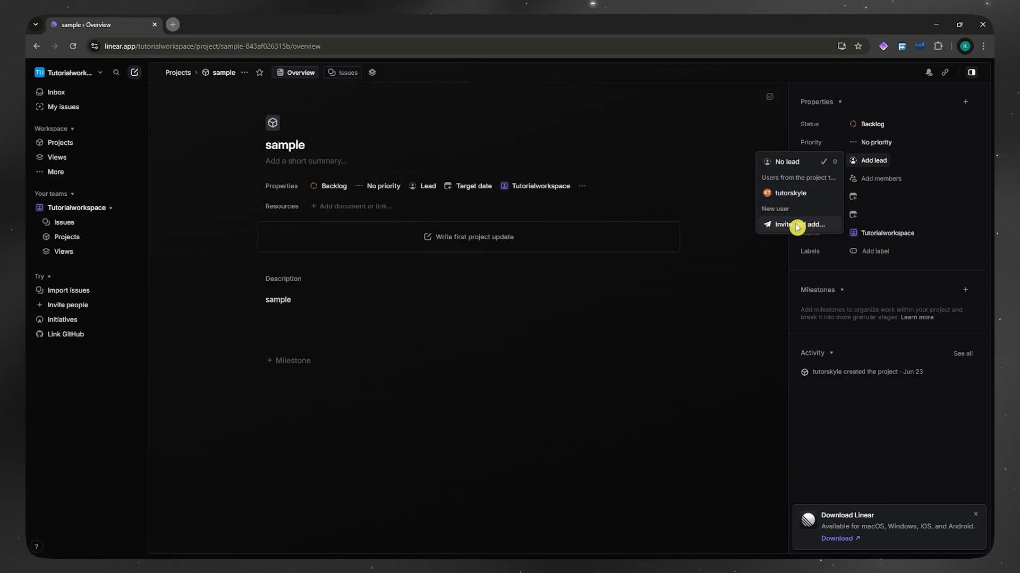
pyautogui.click(715, 285)
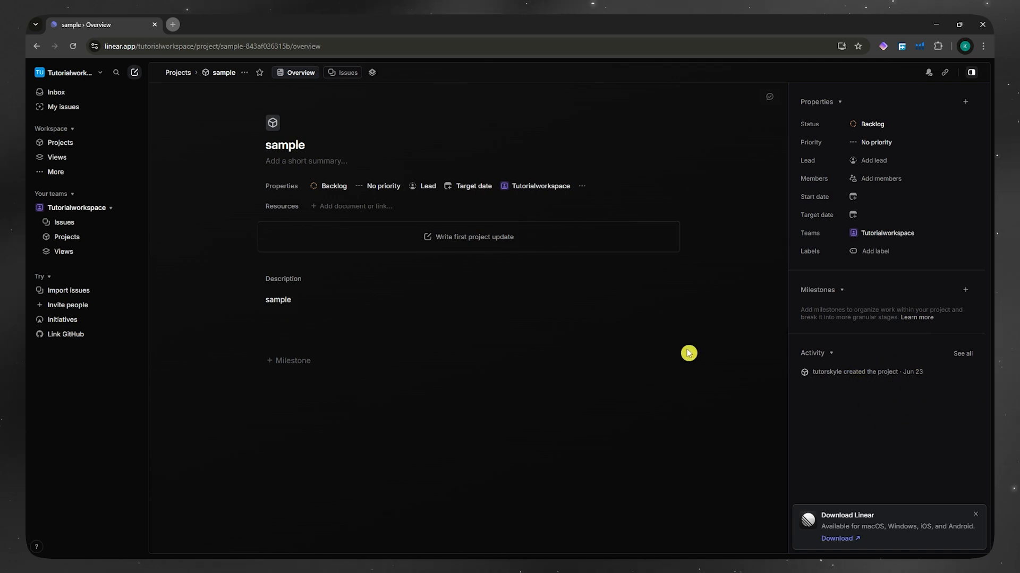
# Return to the list of all projects and view the priority choices for the "sample" project
pyautogui.hotkey('alt', 'Left')
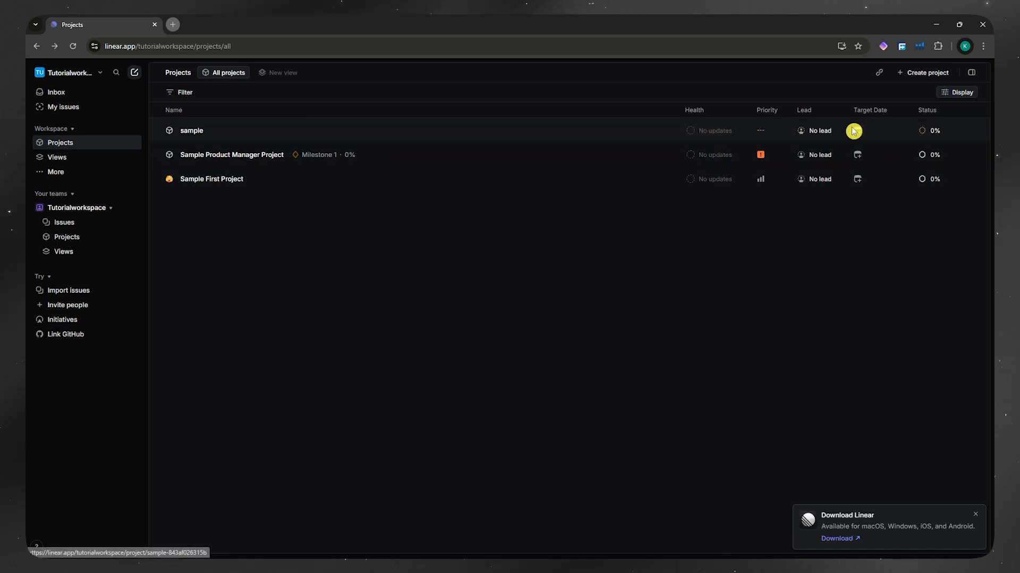
pyautogui.click(761, 130)
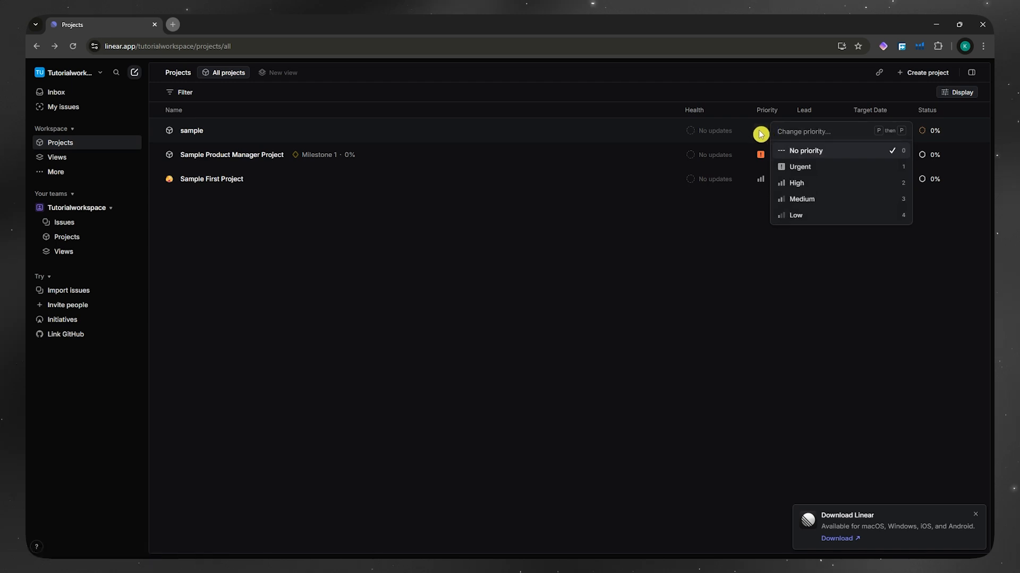
pyautogui.press('Escape')
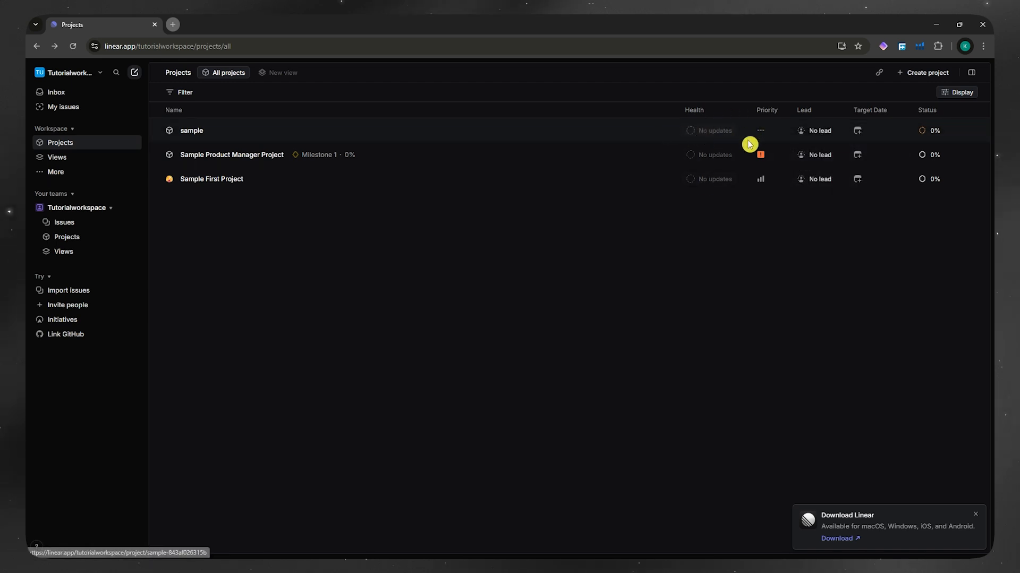